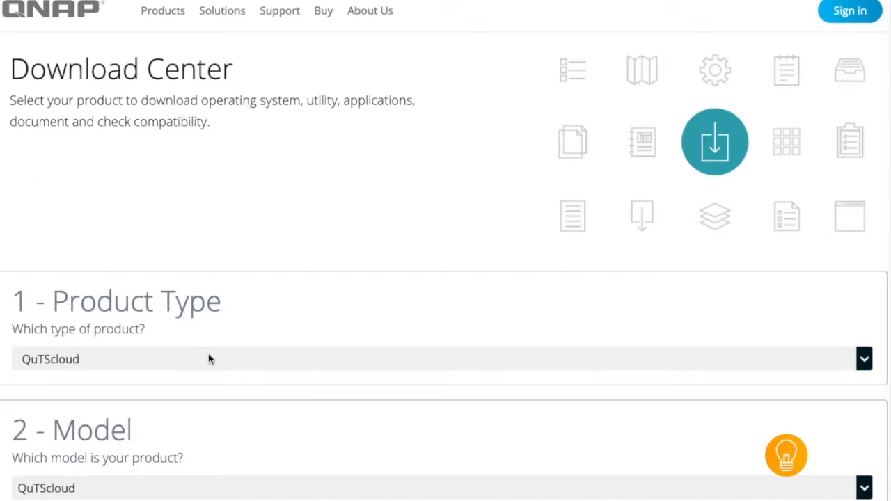
Step: Download the VMDK - Full Disk Image of QuTScloud c4.5.3.1454 build 20201013 from the Global source
scroll(208, 356, "down", 4)
scroll(207, 353, "down", 6)
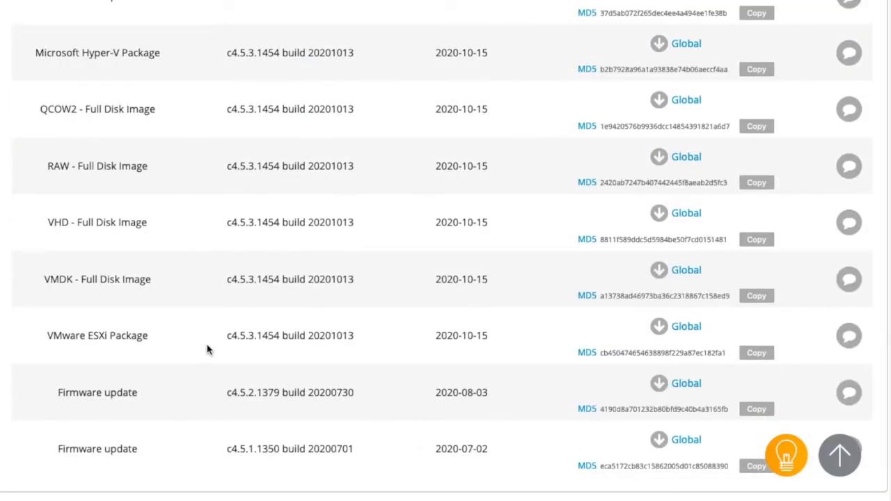
left_click_drag(39, 284, 509, 279)
left_click(505, 279)
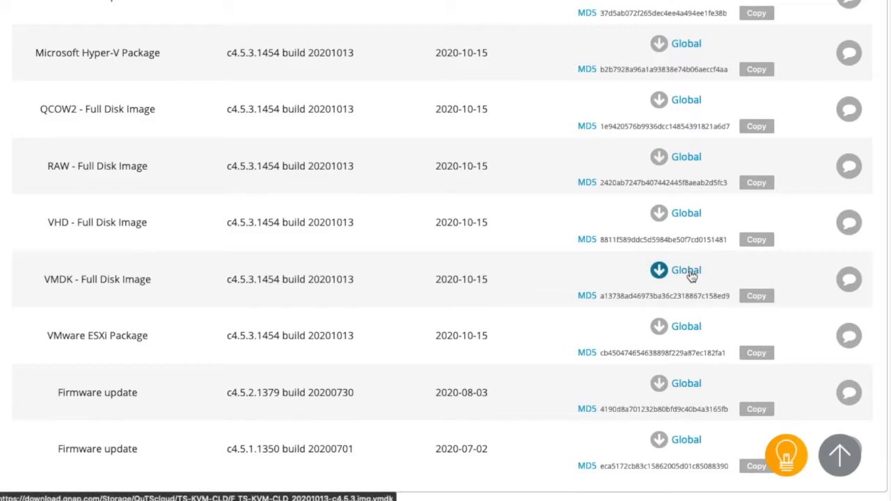
left_click(659, 273)
left_click(829, 199)
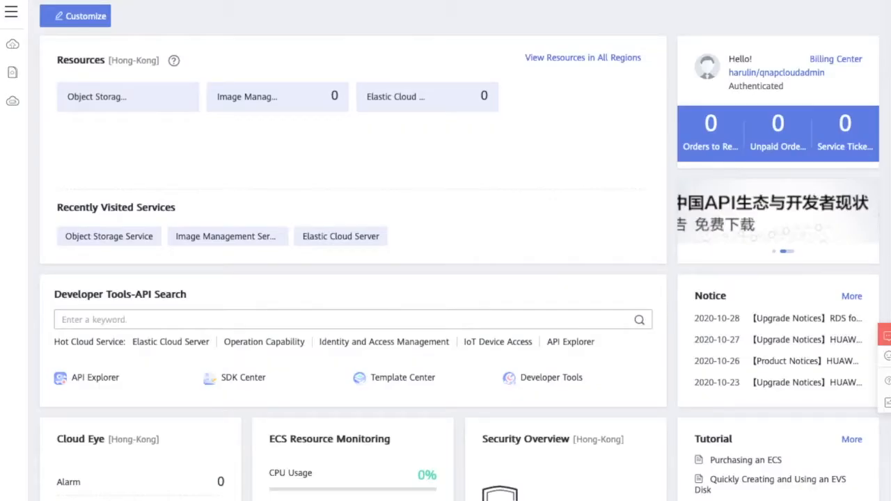
Step: Start a new bucket in the Huawei Cloud Object Storage Service and set its region to AP-Hong-Kong
left_click(12, 20)
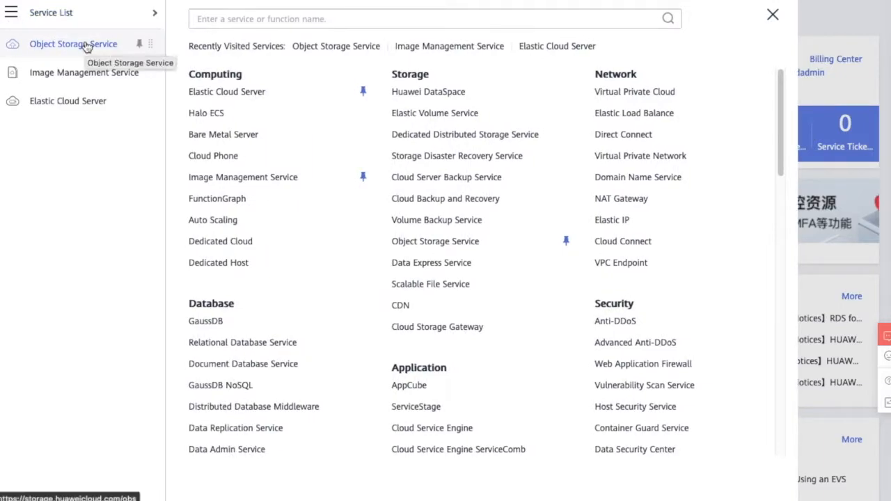
left_click(93, 46)
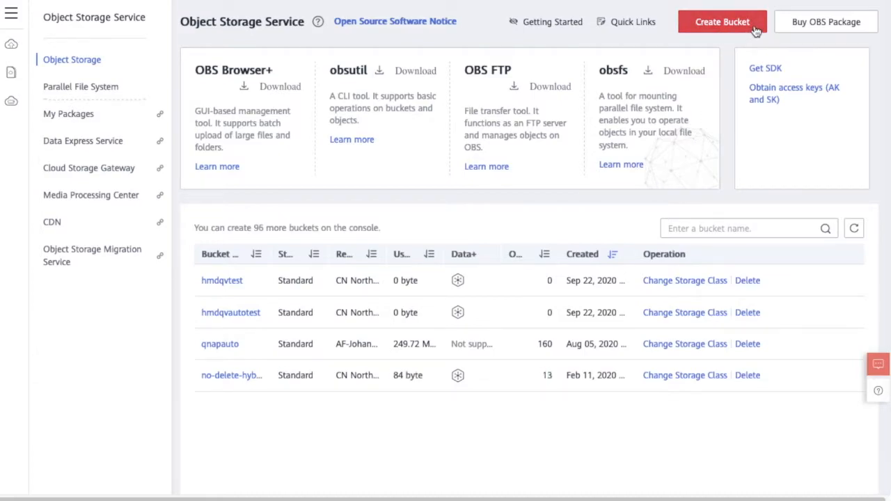
left_click(722, 21)
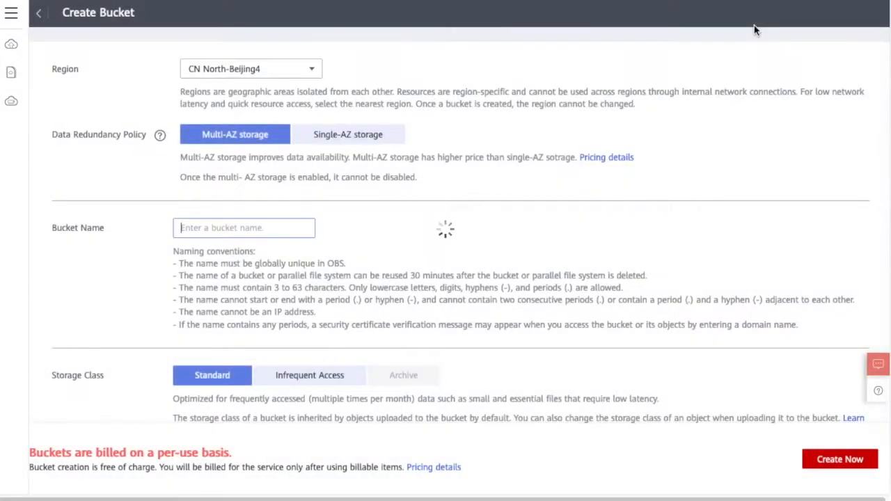
left_click(292, 72)
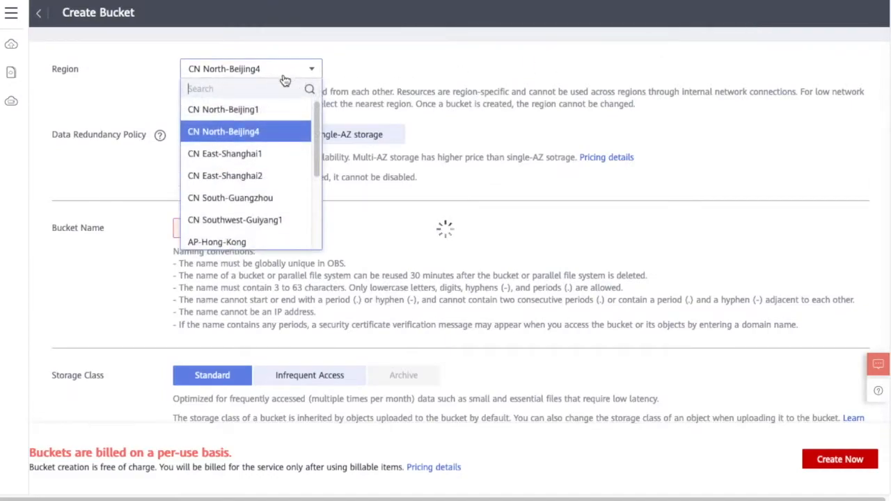
left_click(253, 242)
Step: Name the new bucket qutscloudc453
left_click(245, 155)
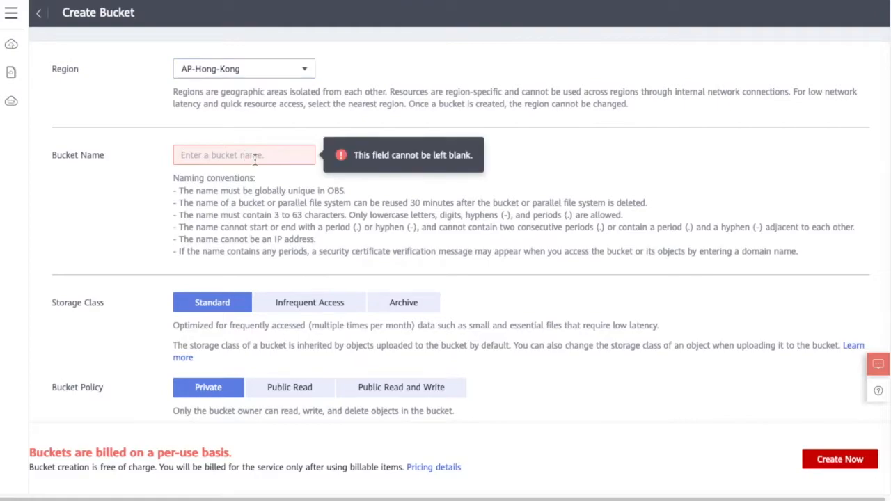
type("q")
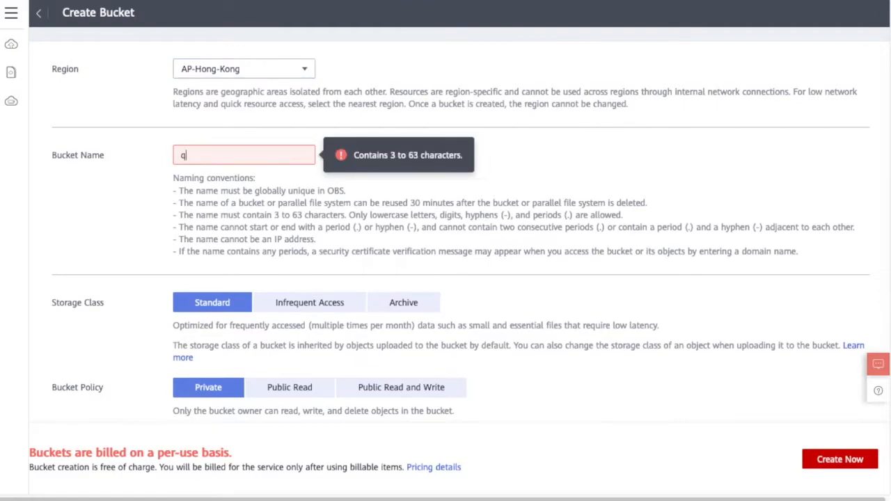
type("utscloudc453")
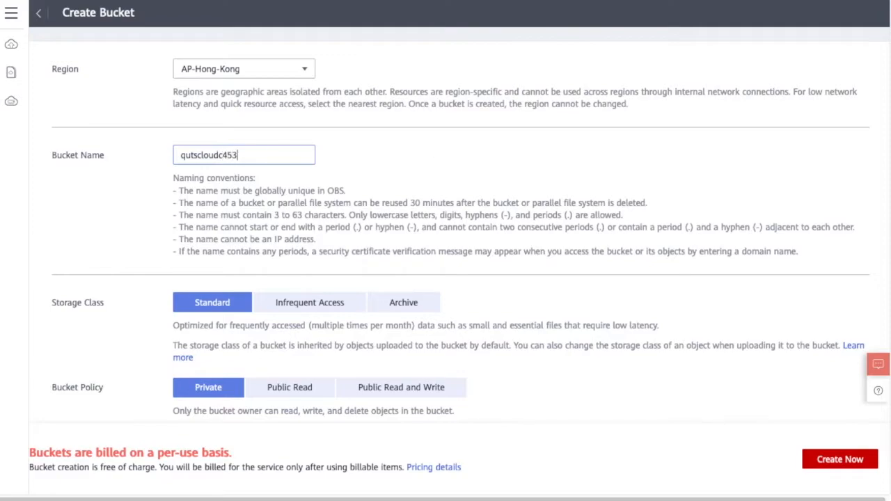
left_click(353, 265)
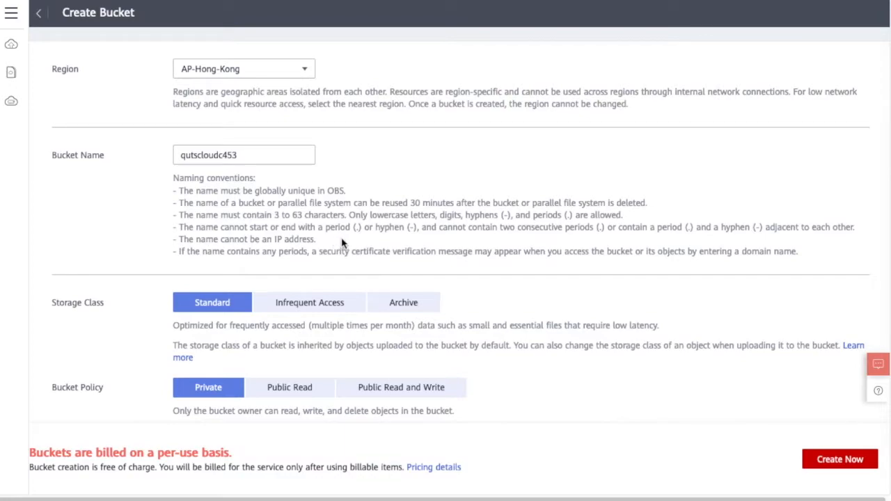
Step: Assign the bucket to the default enterprise project and create it, accepting the Standard storage class
scroll(485, 243, "down", 3)
scroll(485, 243, "down", 2)
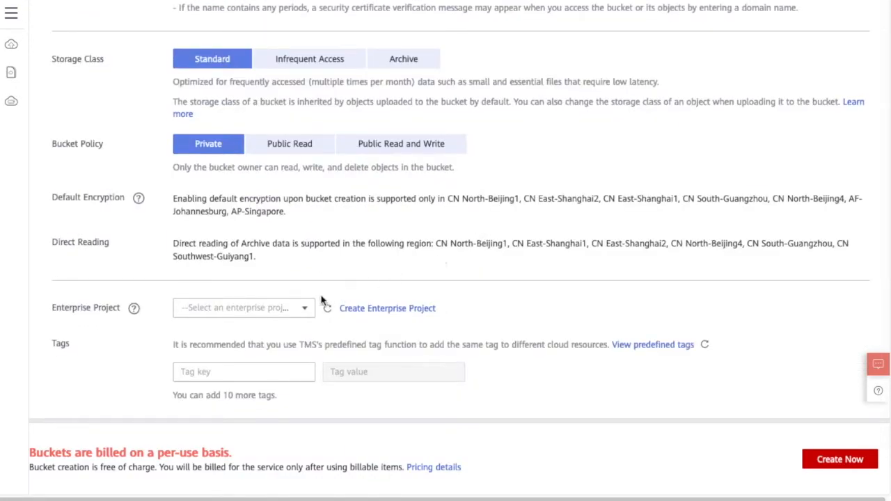
left_click(293, 311)
left_click(293, 330)
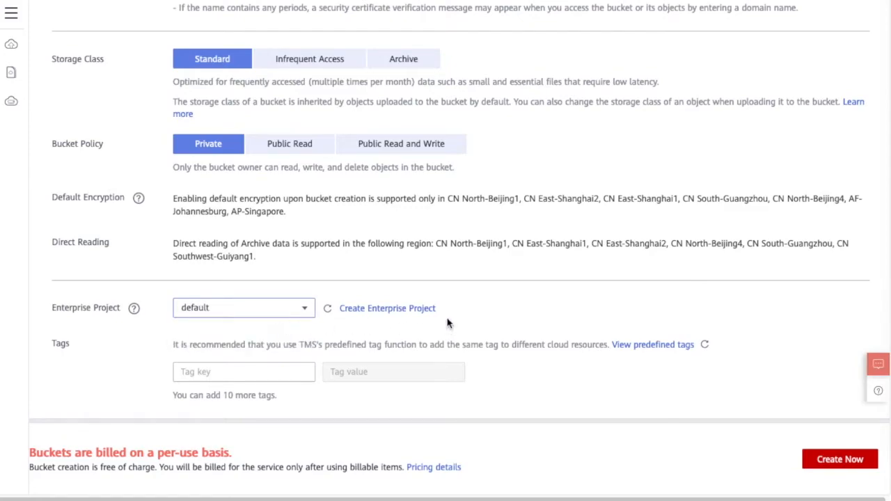
left_click(839, 470)
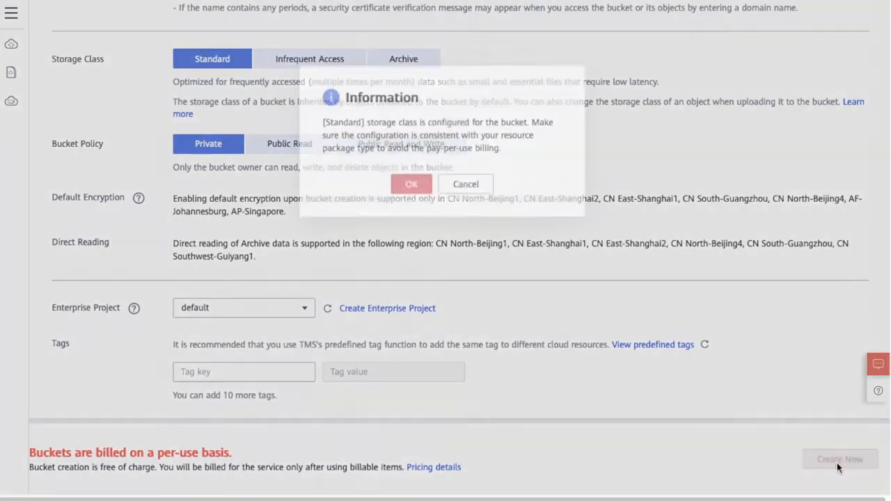
left_click(412, 187)
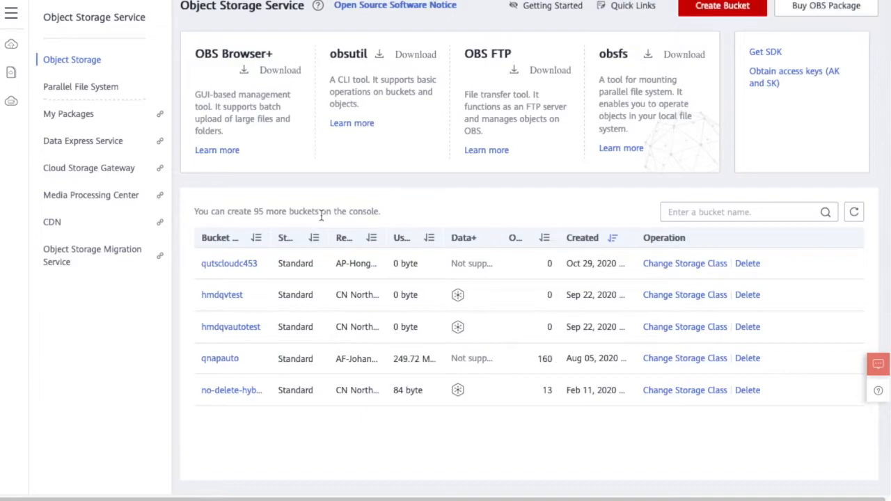
Step: Upload the file F_TS-KVM-CLD_20201013-c4.5.3.img.vmdk as an object to the qutscloudc453 bucket
left_click(235, 266)
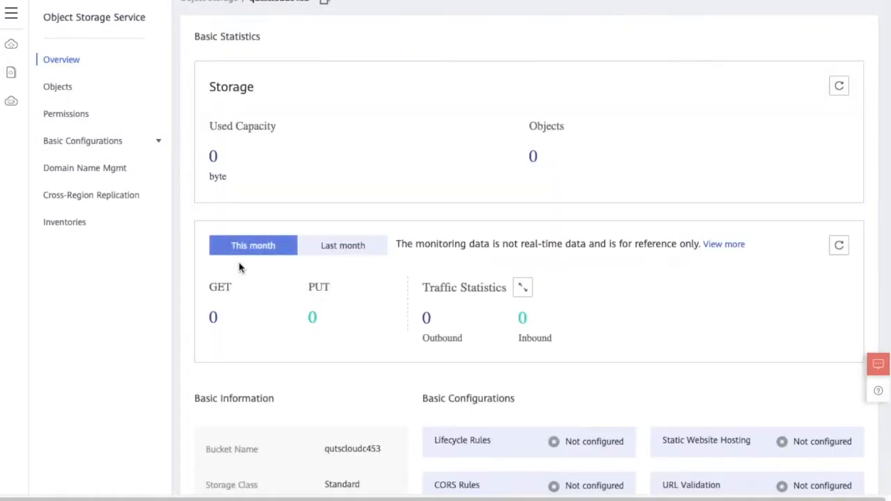
scroll(185, 240, "up", 1)
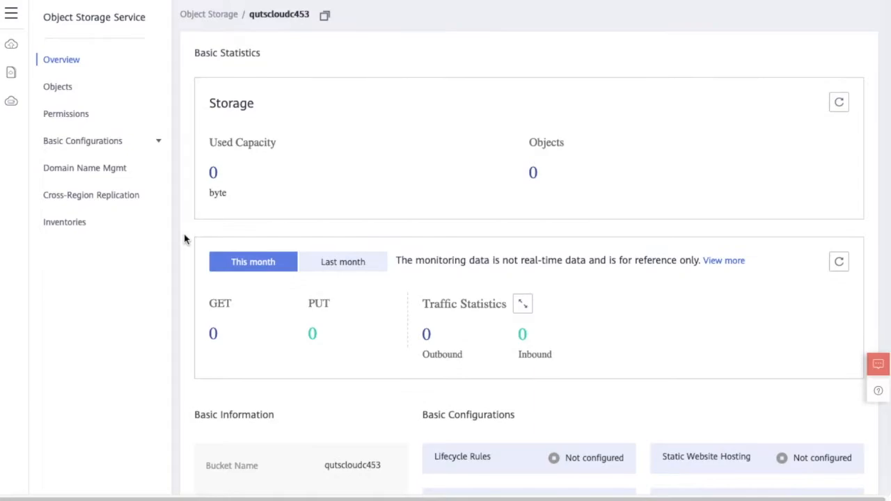
left_click(99, 87)
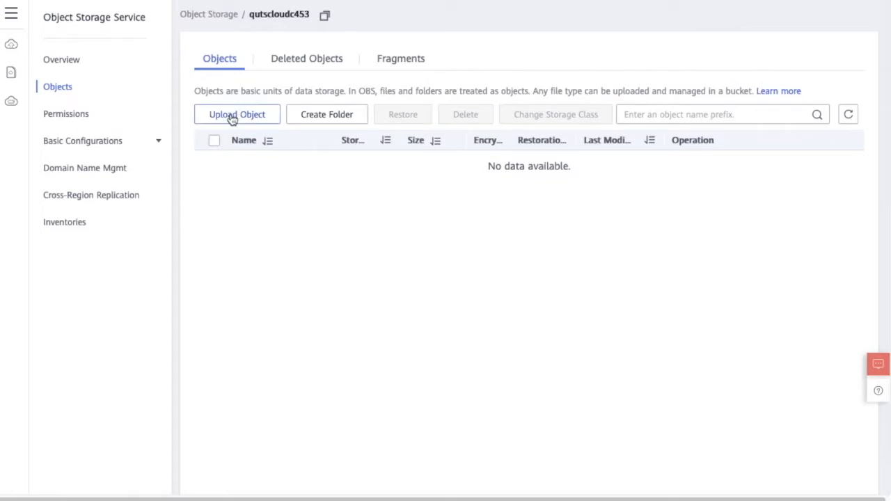
left_click(232, 118)
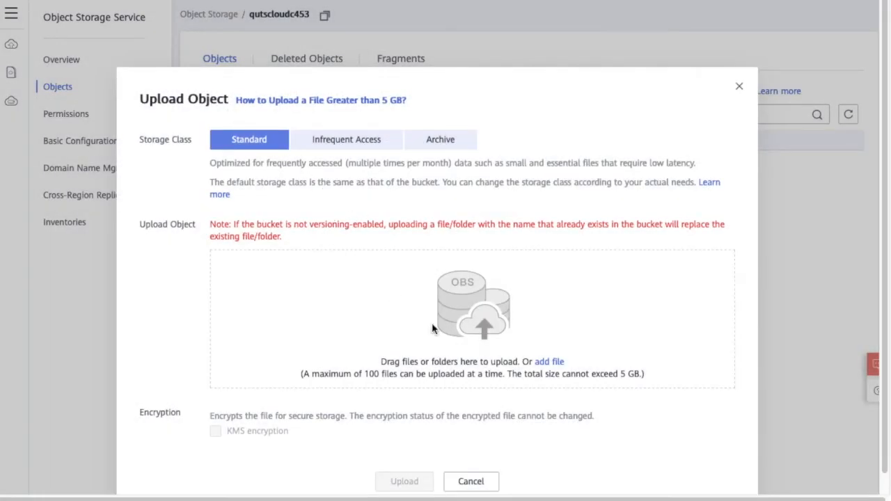
left_click(557, 364)
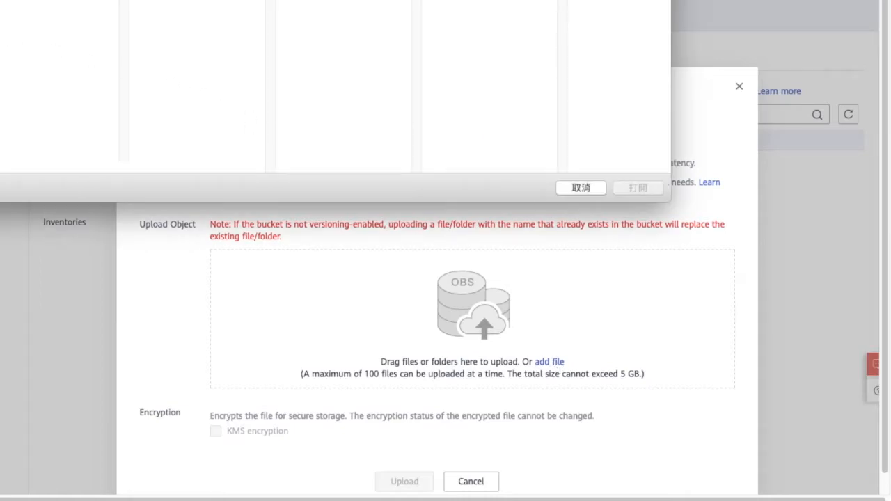
left_click(59, 3)
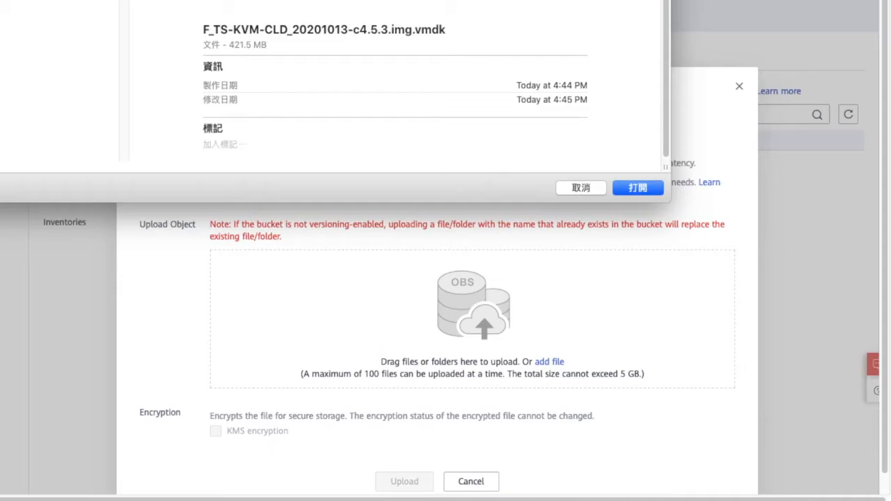
left_click(658, 187)
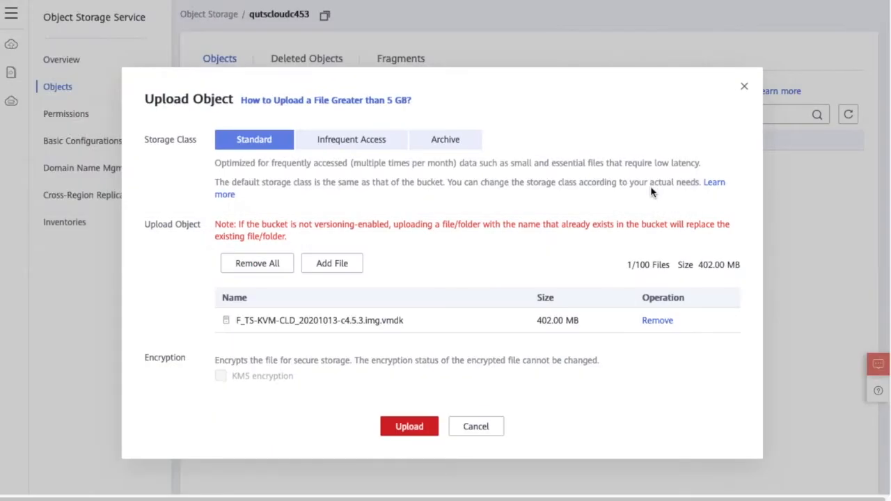
left_click(411, 429)
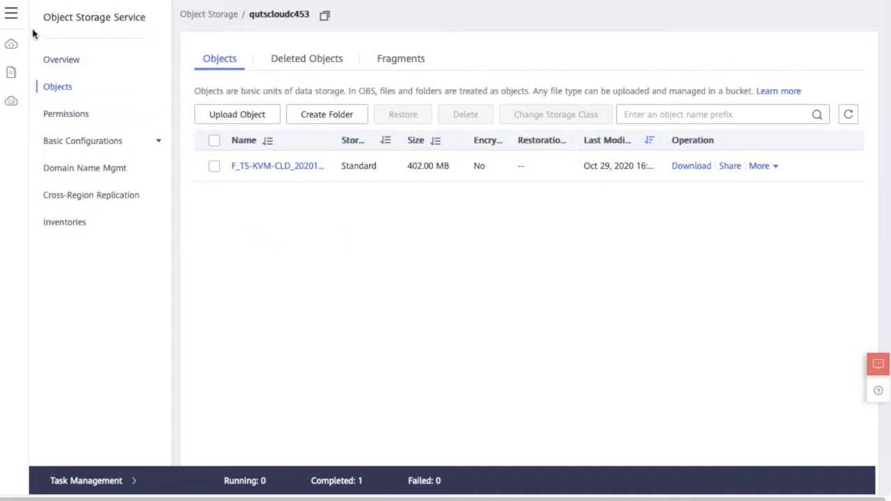
Step: Start creating a private image in the Image Management Service and set its region to AP-Hong-Kong
left_click(11, 15)
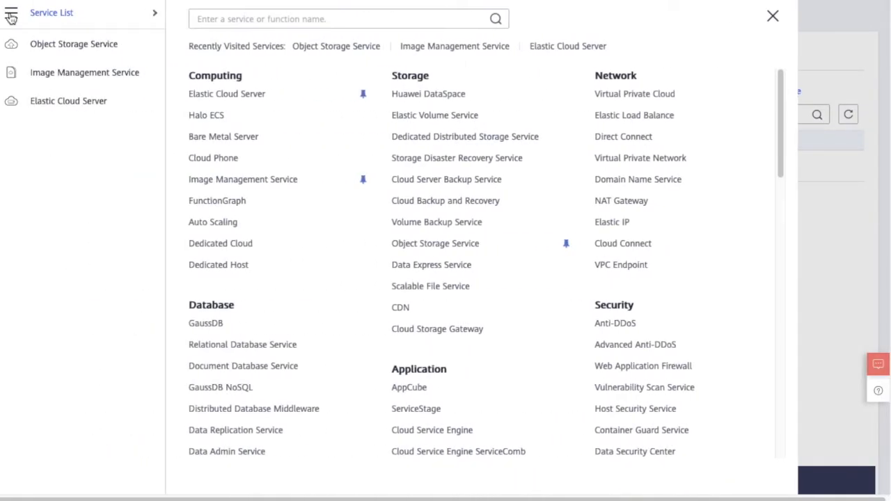
left_click(84, 74)
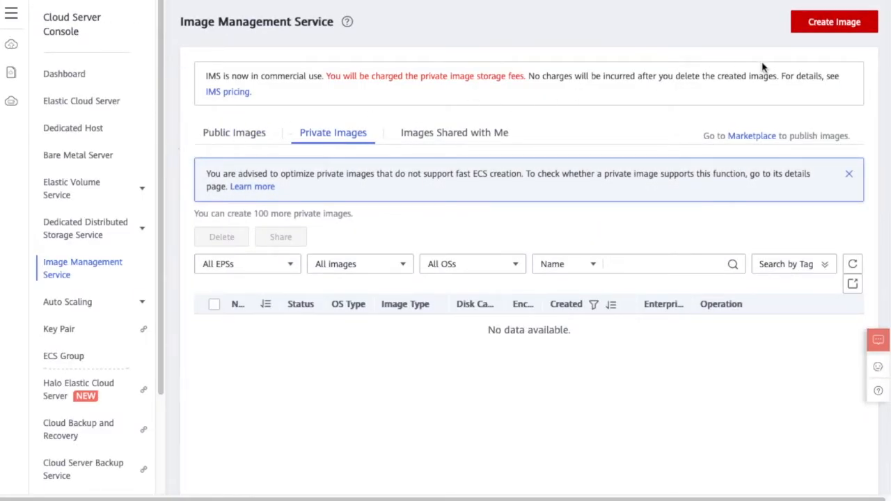
left_click(805, 35)
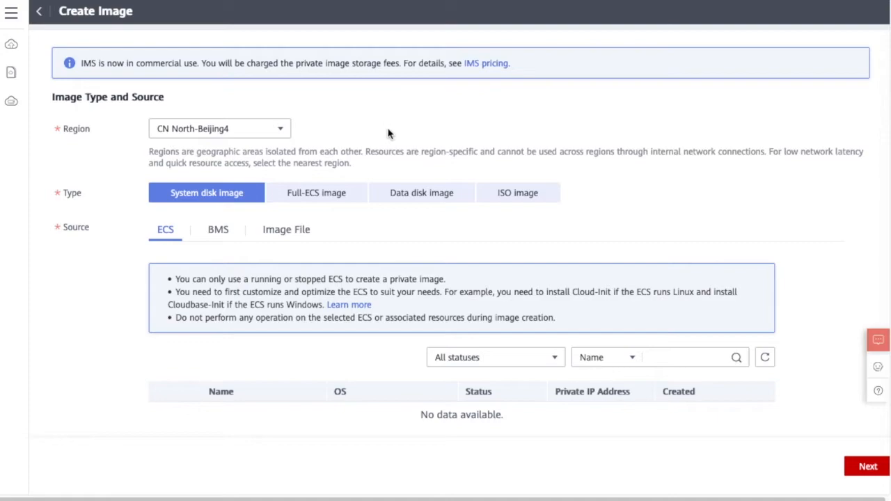
left_click(280, 135)
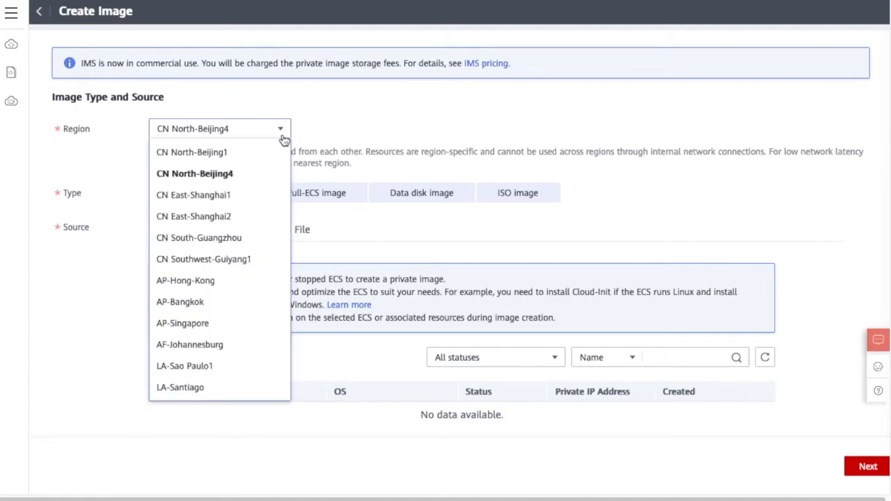
left_click(224, 282)
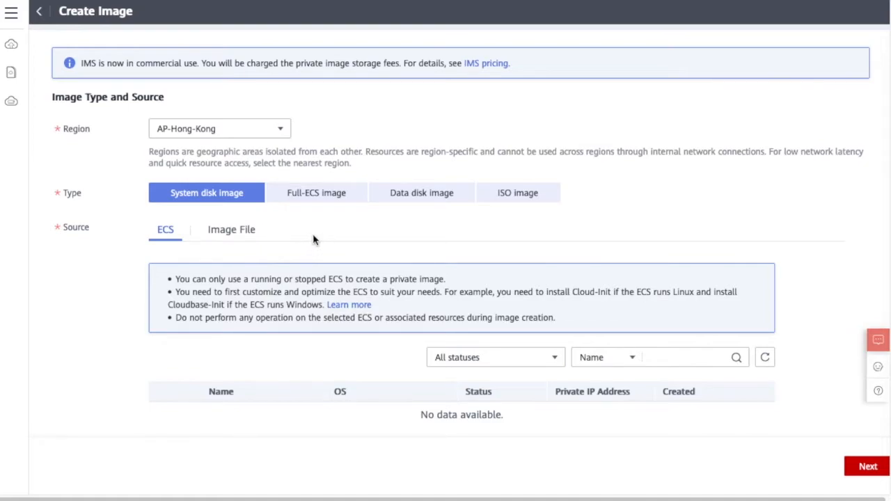
Step: Use an image file as the source and select F_TS-KVM-CLD_20201013-c4.5.3.img.vmdk from the qutscloudc453 bucket
left_click(252, 231)
scroll(323, 233, "down", 1)
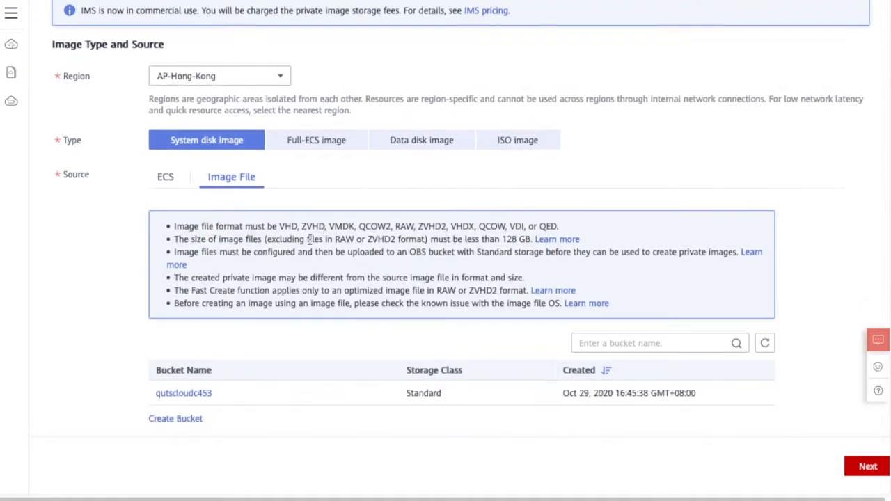
left_click(201, 395)
scroll(285, 328, "down", 4)
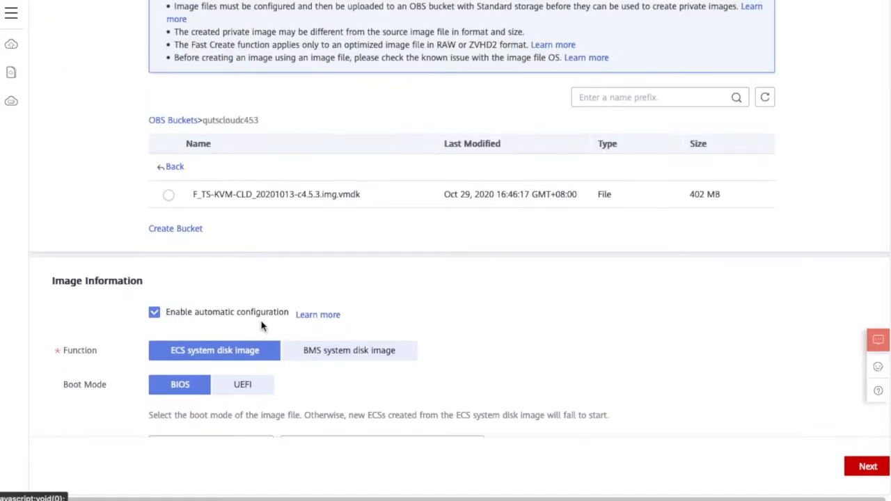
left_click(167, 196)
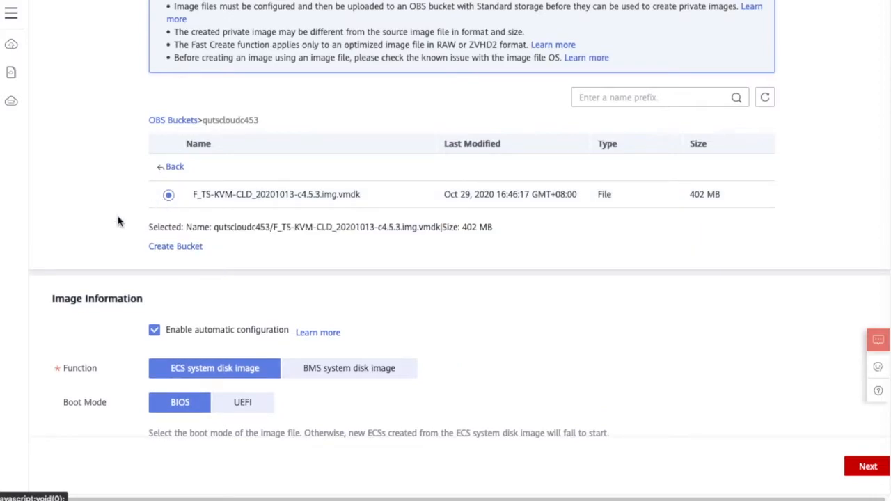
Step: Set the image's OS to Other and its system disk size to 40 GB
scroll(119, 221, "down", 4)
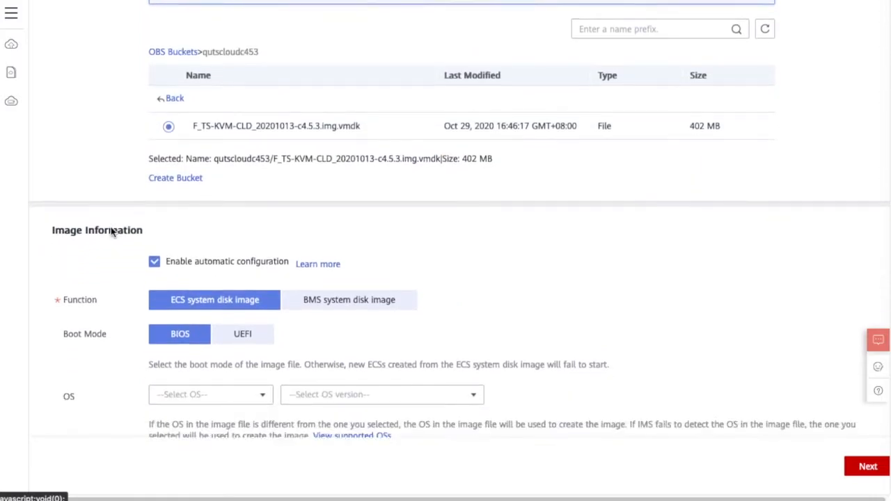
left_click(207, 216)
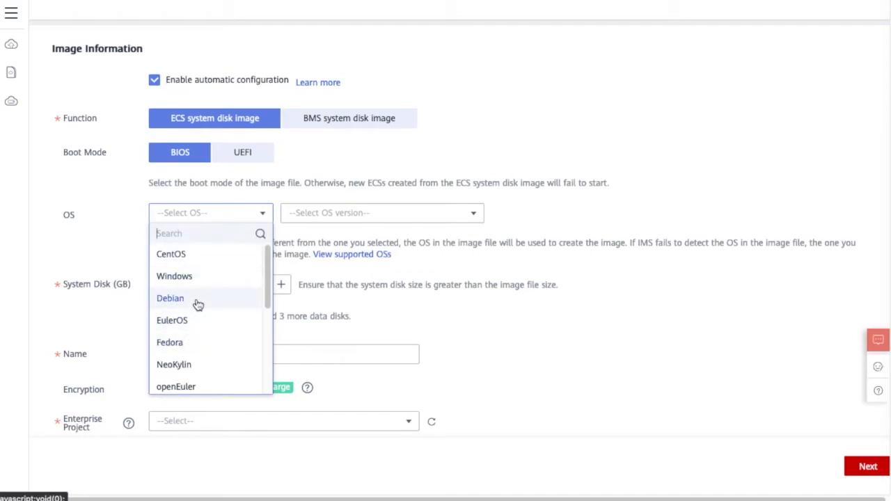
scroll(198, 305, "down", 5)
left_click(187, 386)
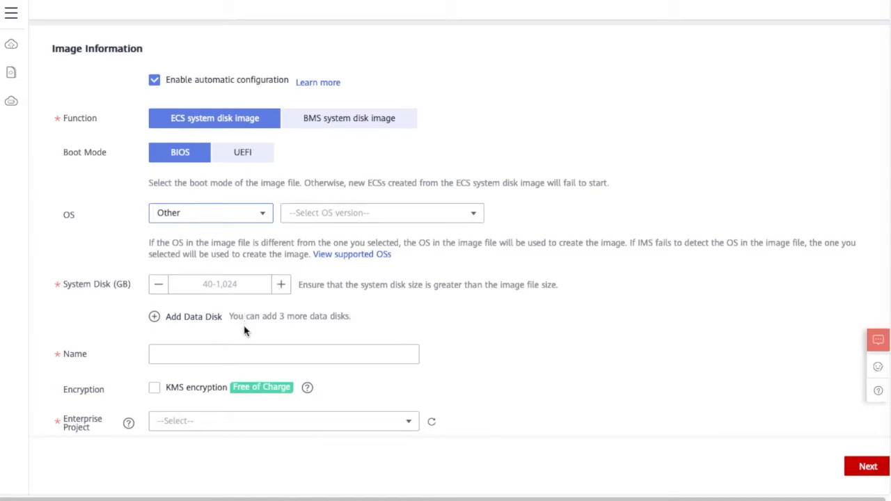
left_click(210, 284)
type("40")
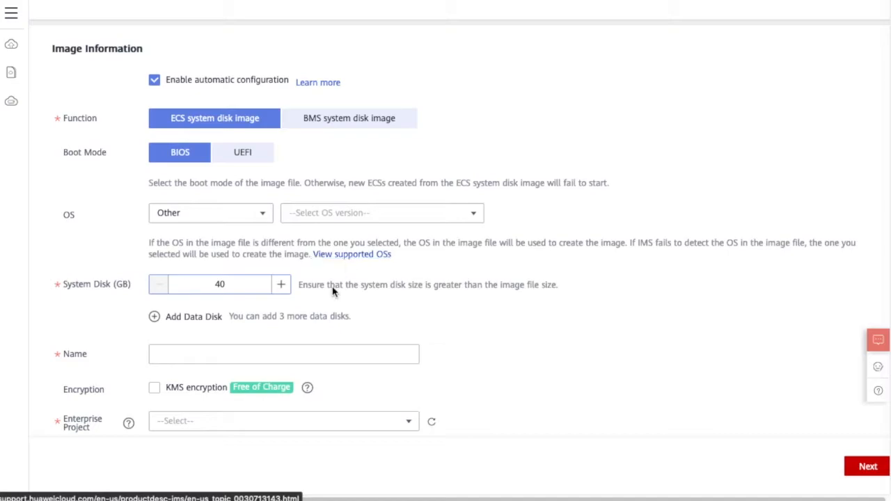
Step: Name the image qutscloudimagec453 and assign it to the default enterprise project
left_click(298, 354)
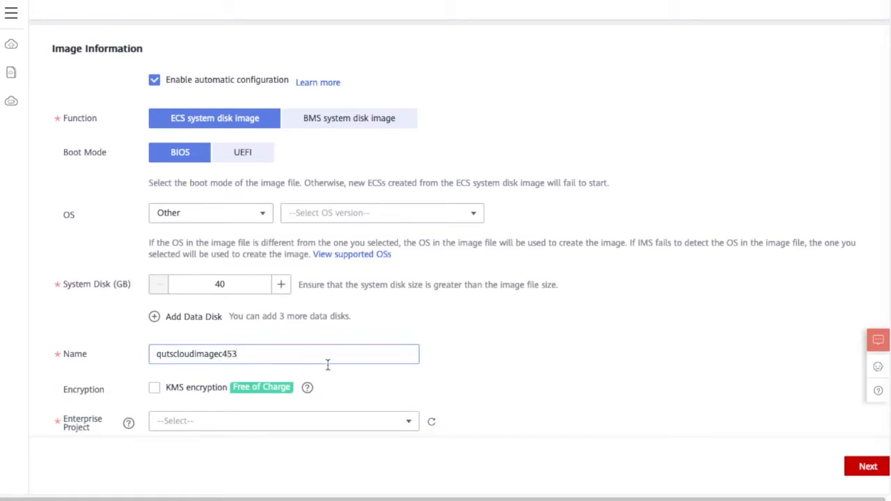
scroll(418, 382, "down", 3)
left_click(385, 256)
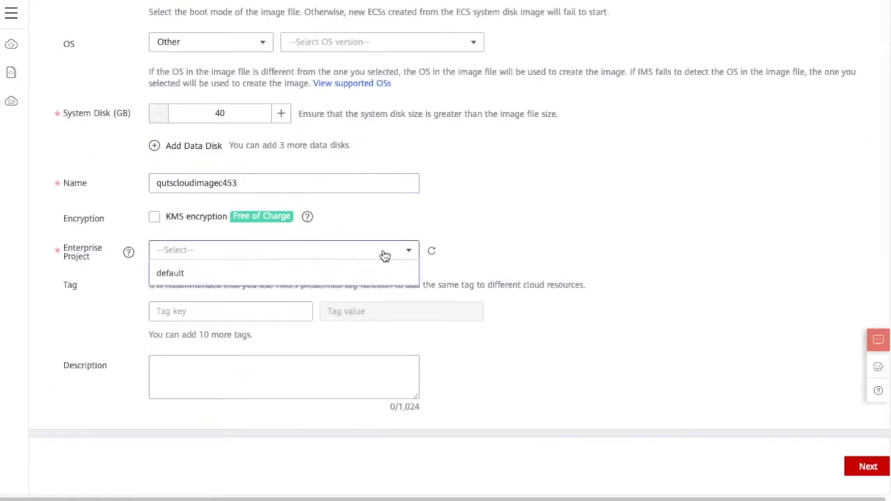
left_click(344, 272)
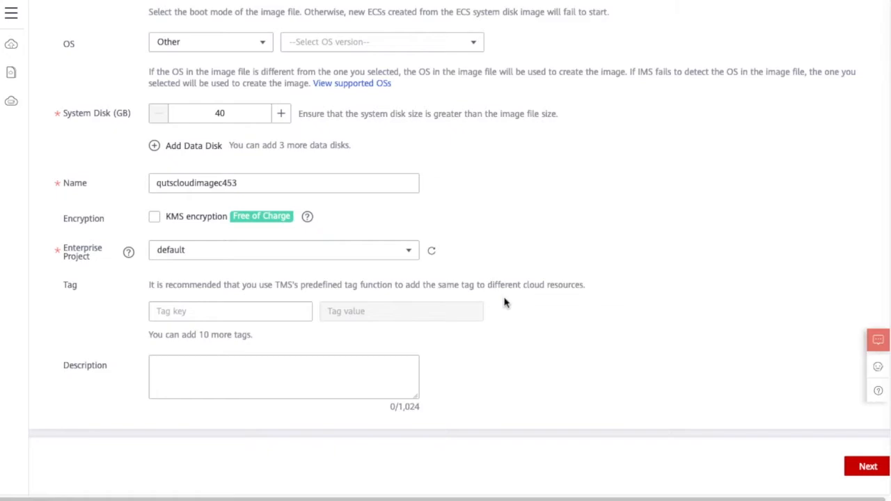
Step: Proceed to the image details, agree to the image creation statement and disclaimer, and submit the request
left_click(865, 466)
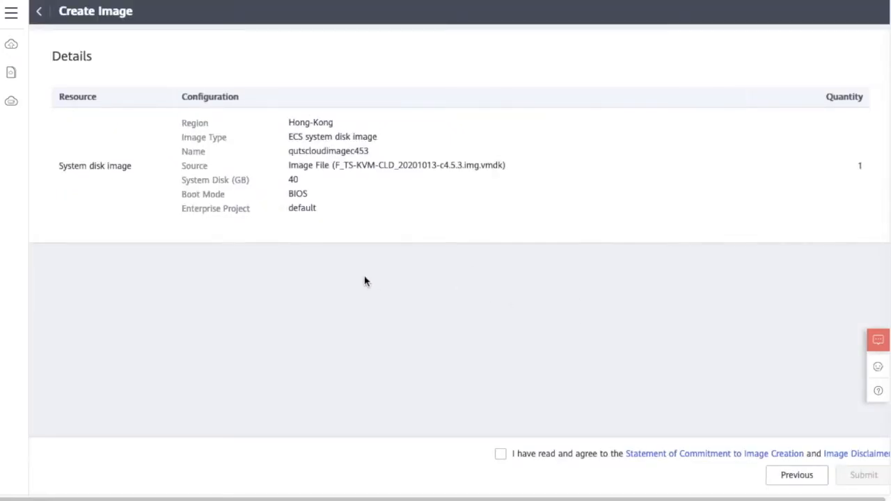
left_click(501, 454)
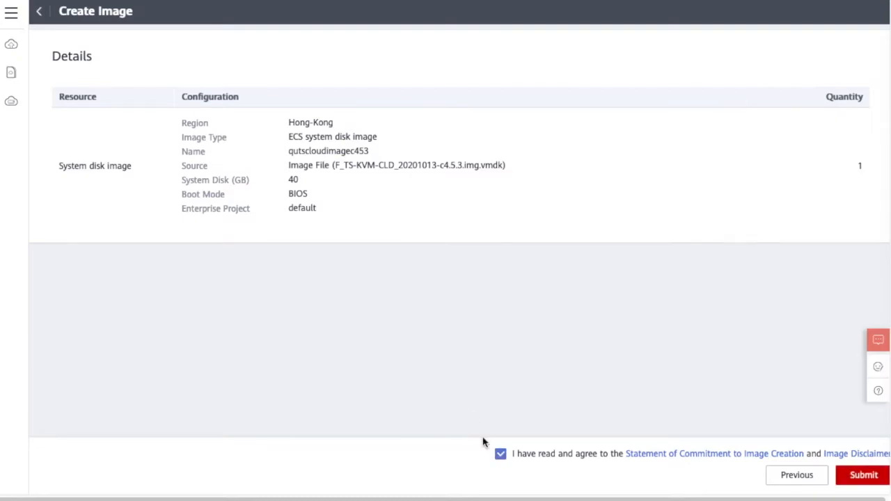
left_click(869, 479)
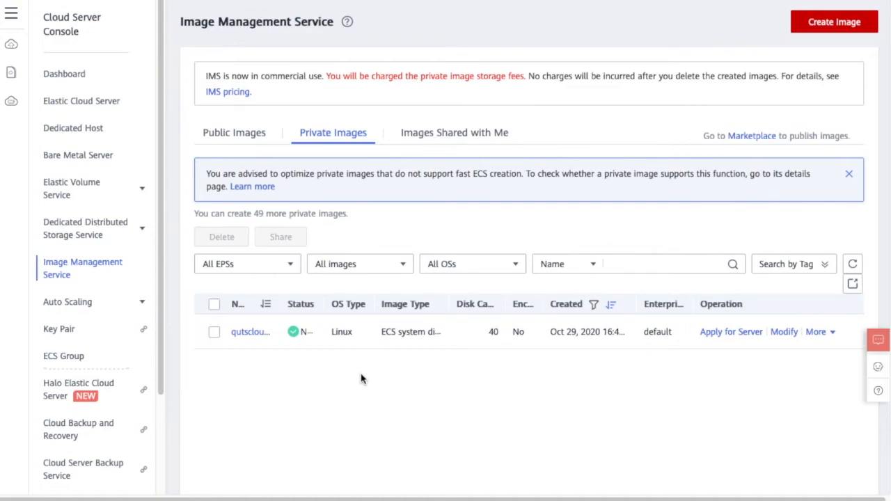
Step: Start buying a server in the Elastic Cloud Server service and set its billing mode to Pay-per-use
left_click(17, 21)
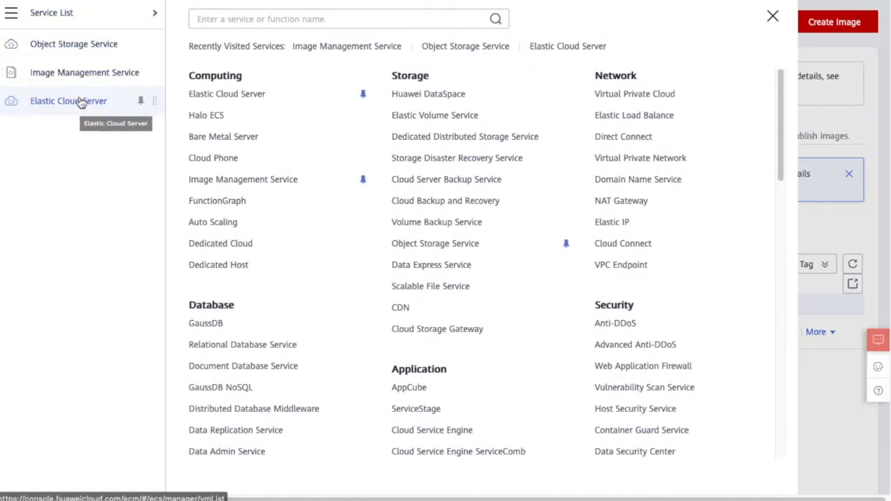
left_click(97, 111)
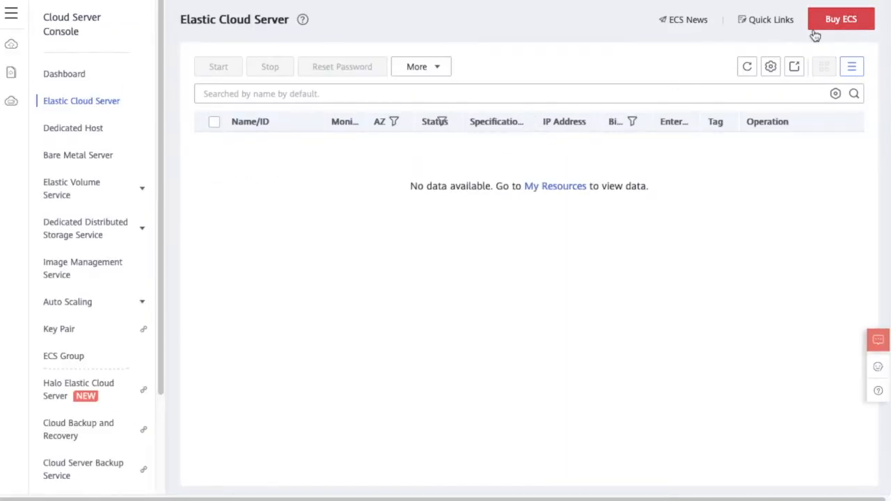
left_click(835, 21)
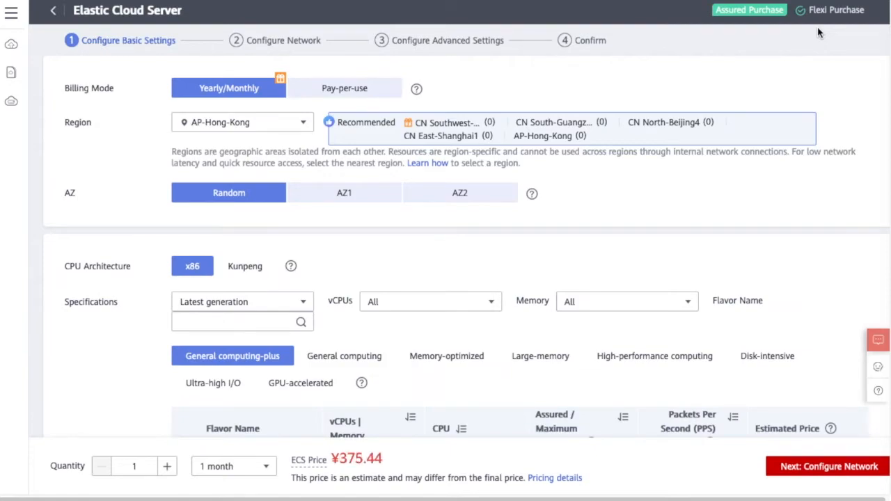
left_click(360, 89)
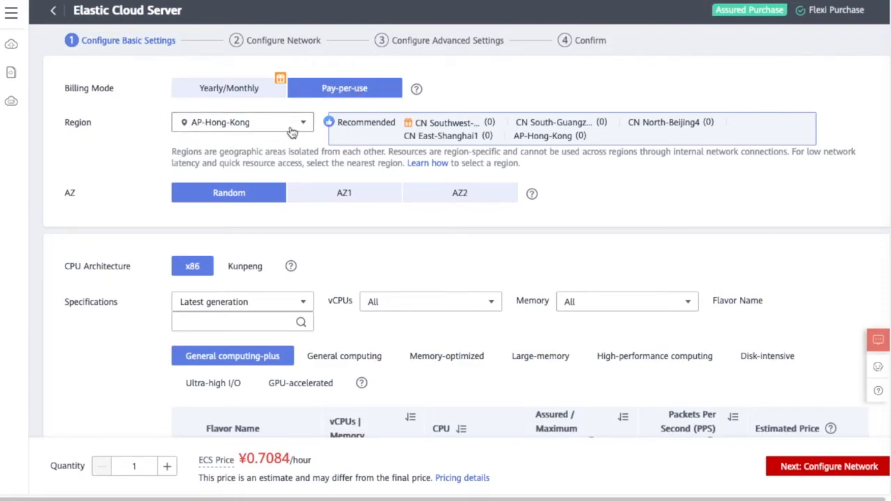
Step: Keep the c6.large.2 flavor and choose the private image qutscloudimagec453(40GB) for the server
scroll(303, 231, "down", 1)
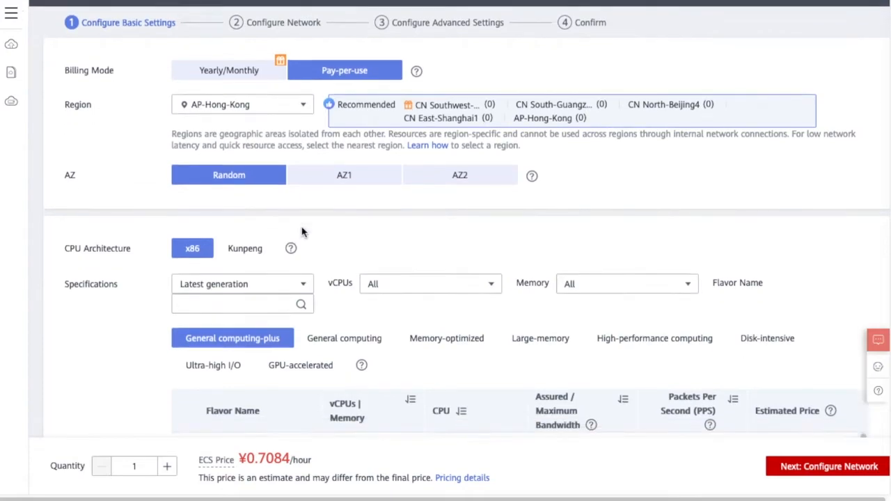
scroll(303, 232, "down", 3)
left_click_drag(207, 187, 623, 189)
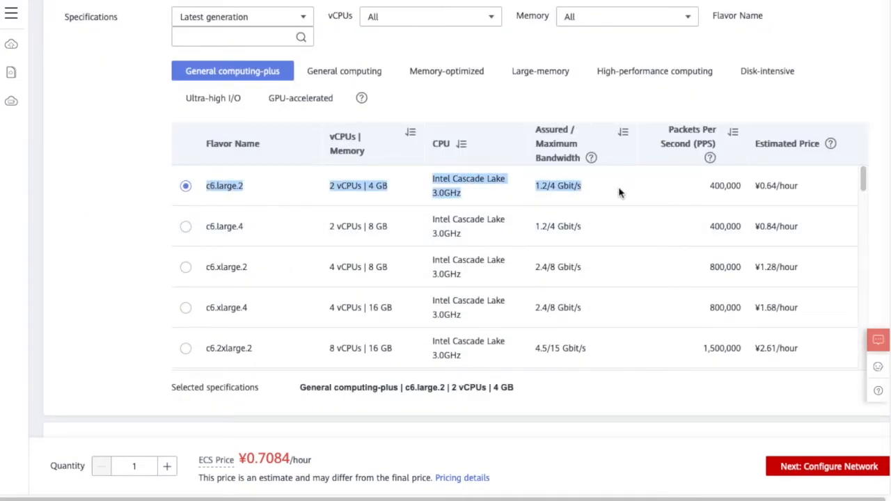
left_click(119, 212)
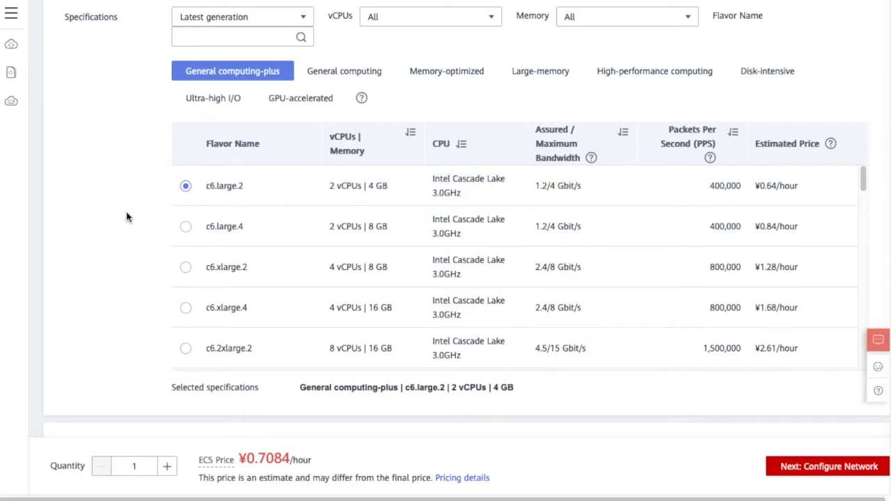
scroll(126, 217, "down", 3)
scroll(126, 218, "down", 2)
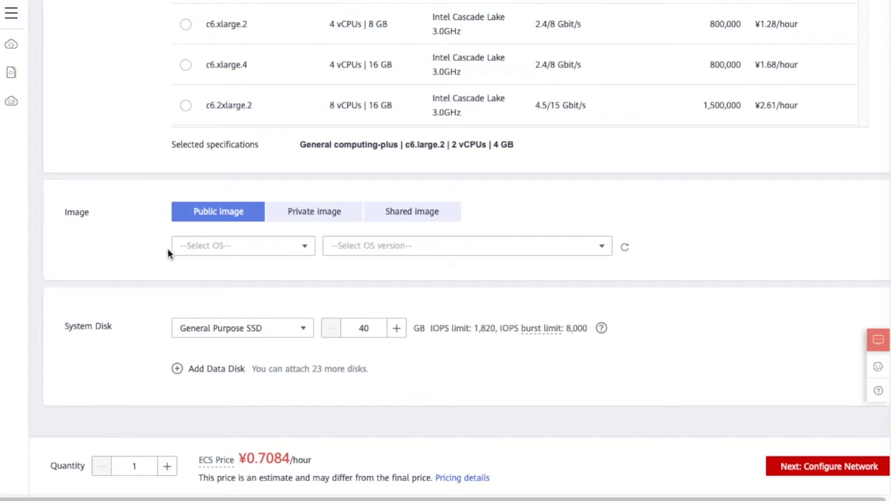
left_click(316, 217)
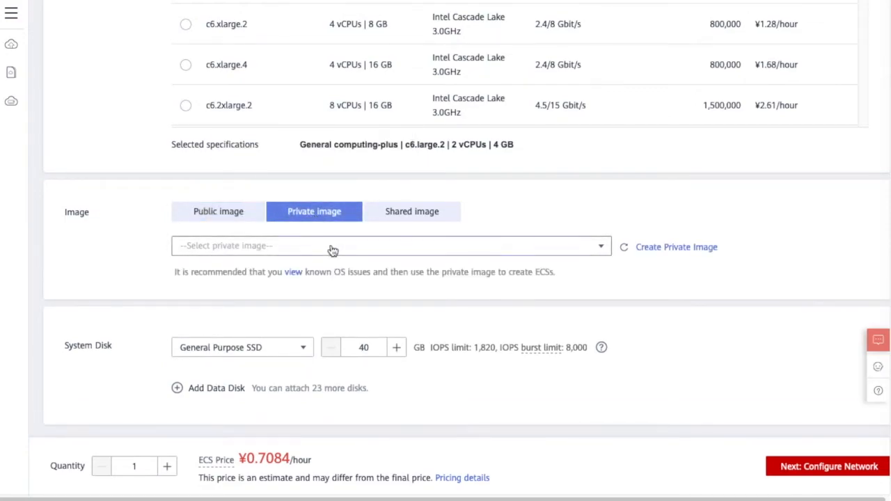
left_click(330, 248)
left_click(298, 271)
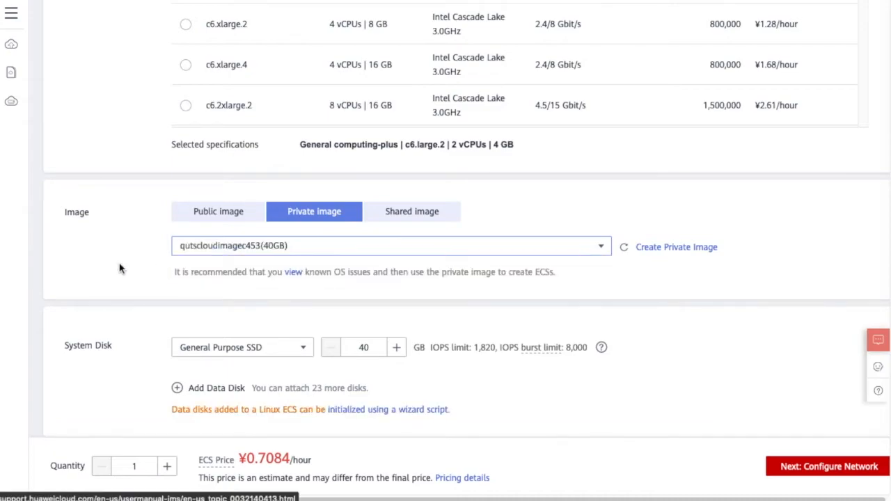
Step: Add a General Purpose SSD data disk of 200 GB and continue to the network configuration
scroll(128, 263, "down", 1)
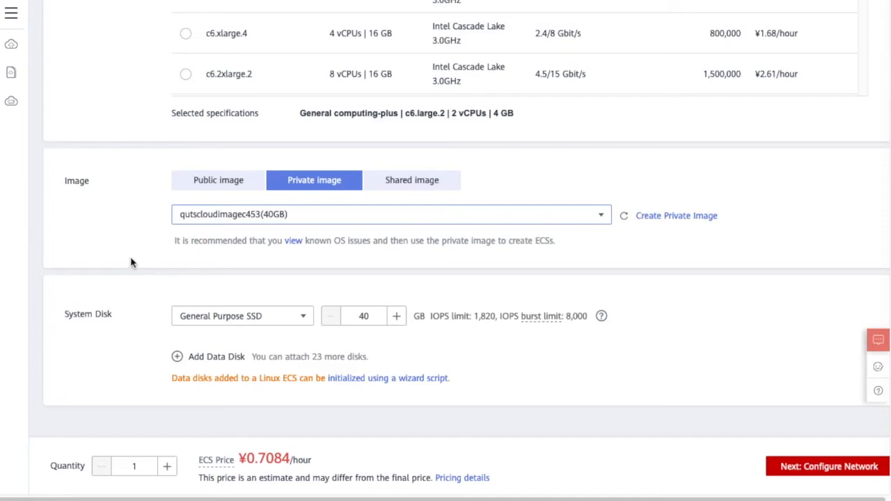
left_click(177, 358)
scroll(155, 352, "down", 1)
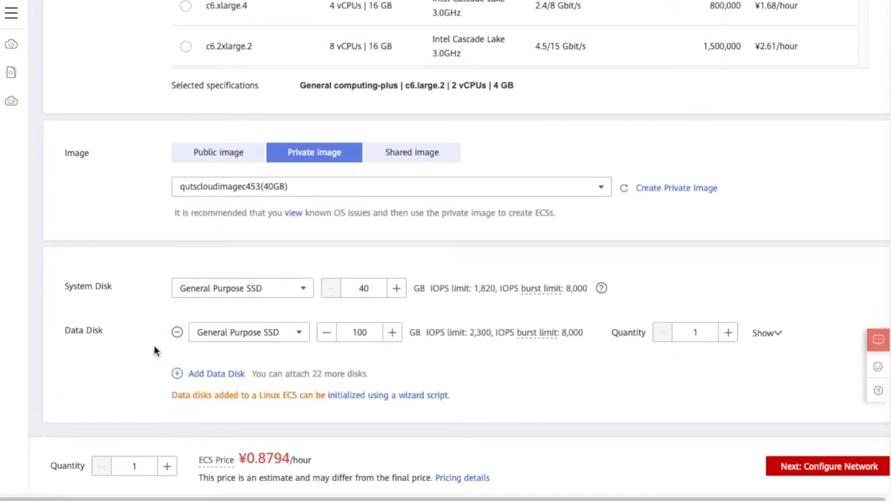
left_click(393, 333)
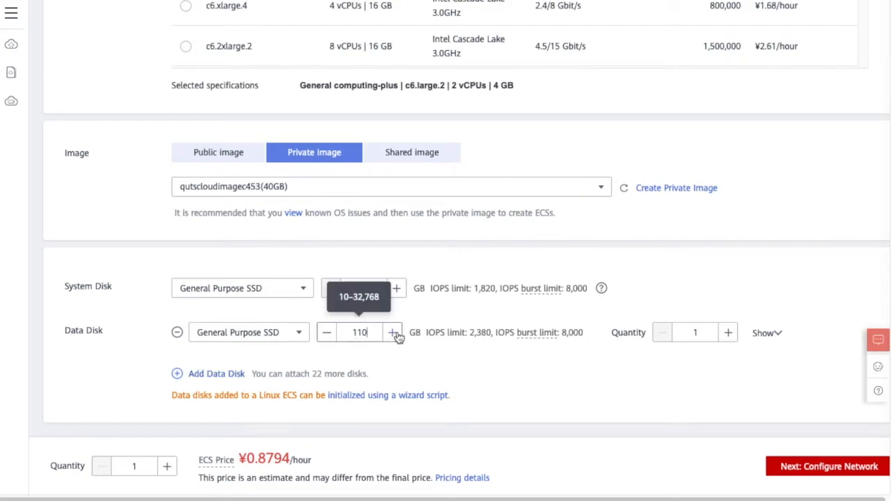
left_click_drag(381, 335, 319, 335)
type("200")
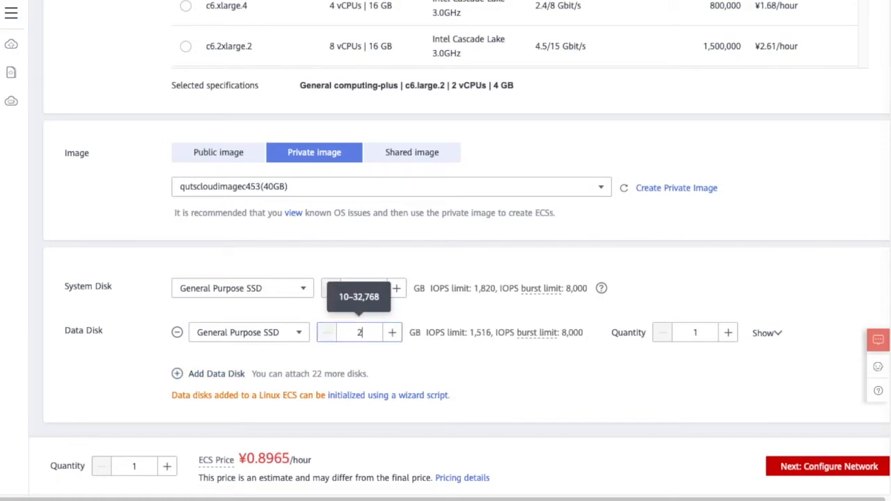
left_click(536, 355)
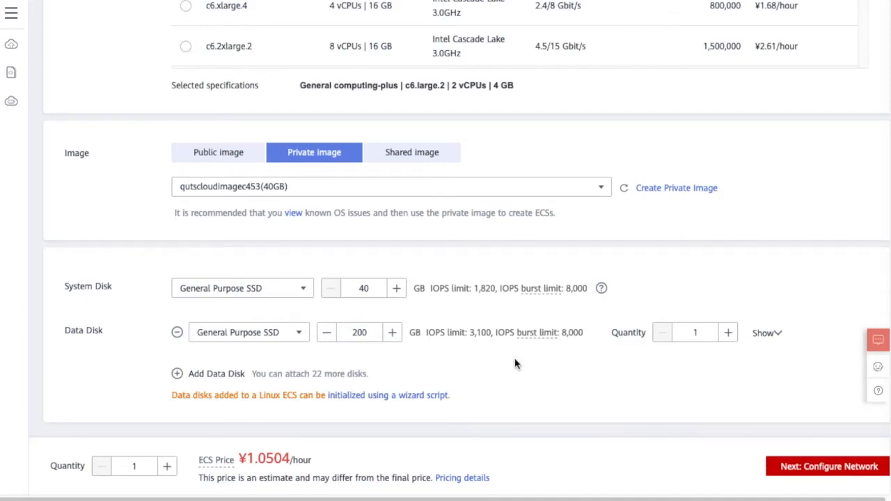
scroll(516, 363, "down", 1)
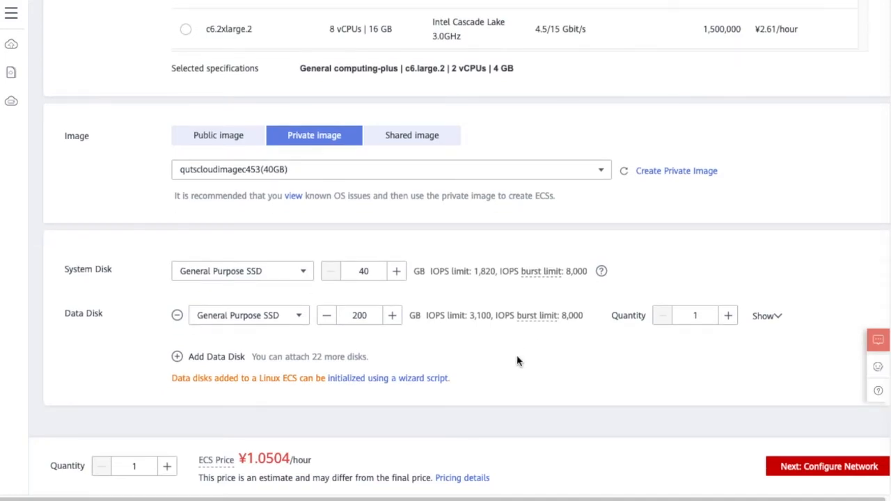
left_click(787, 466)
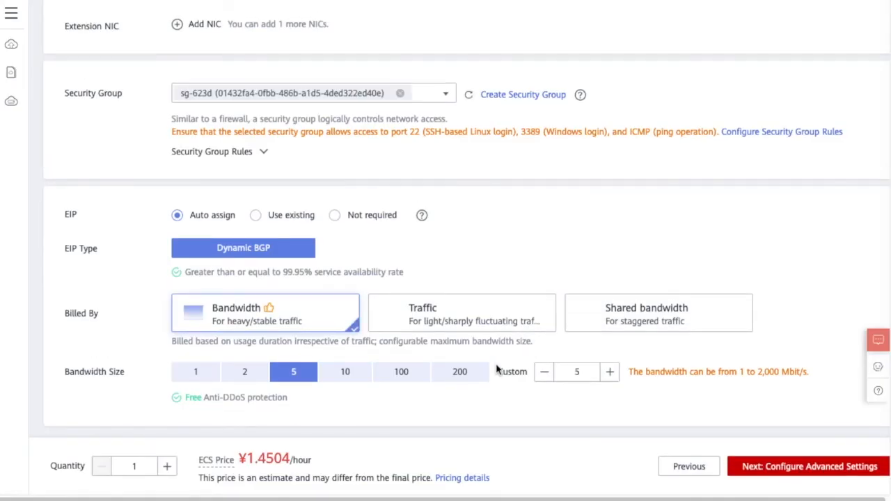
Step: Select vpc-5117(192.168.0.0/16) as the server's network and continue to the advanced settings
scroll(413, 243, "up", 3)
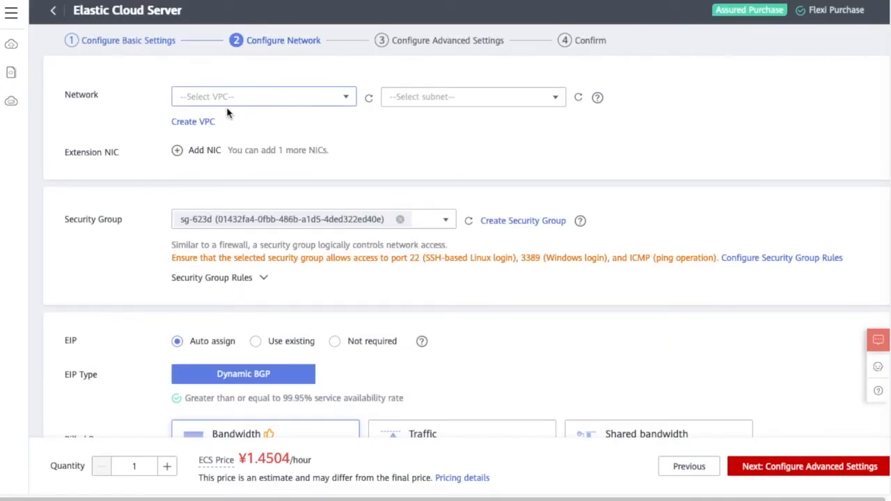
left_click(317, 102)
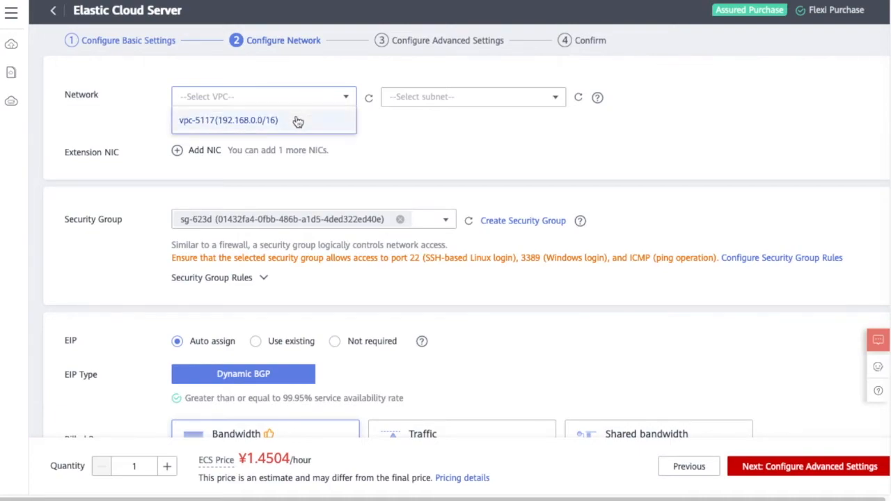
left_click(299, 119)
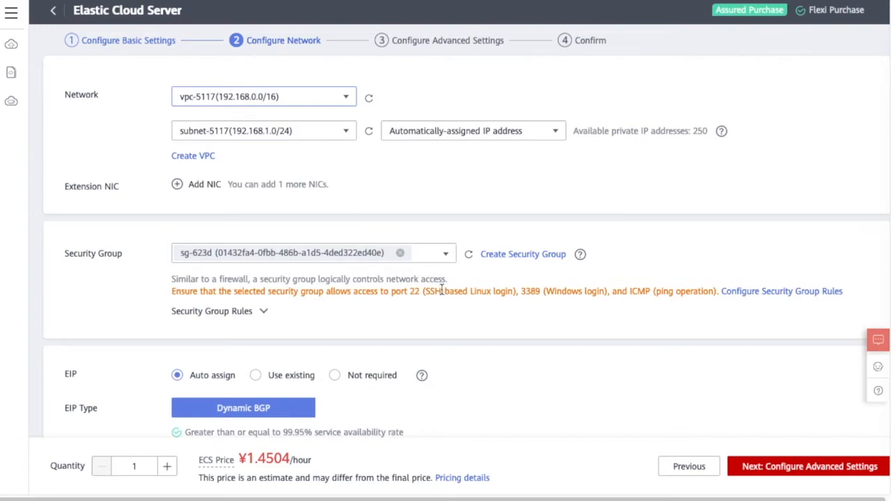
scroll(441, 290, "down", 3)
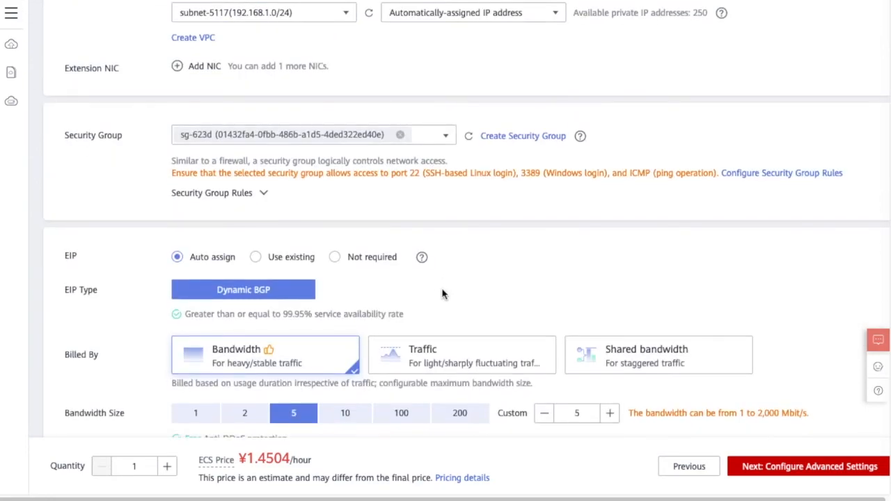
scroll(442, 294, "down", 2)
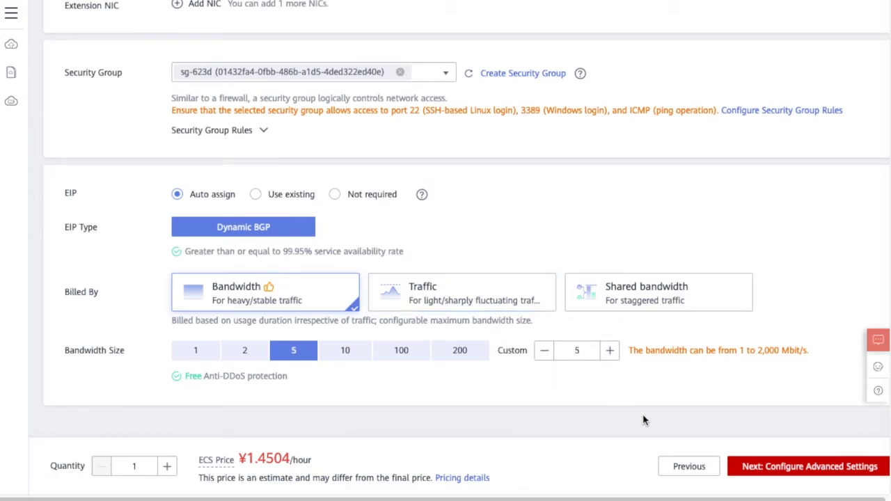
left_click(798, 467)
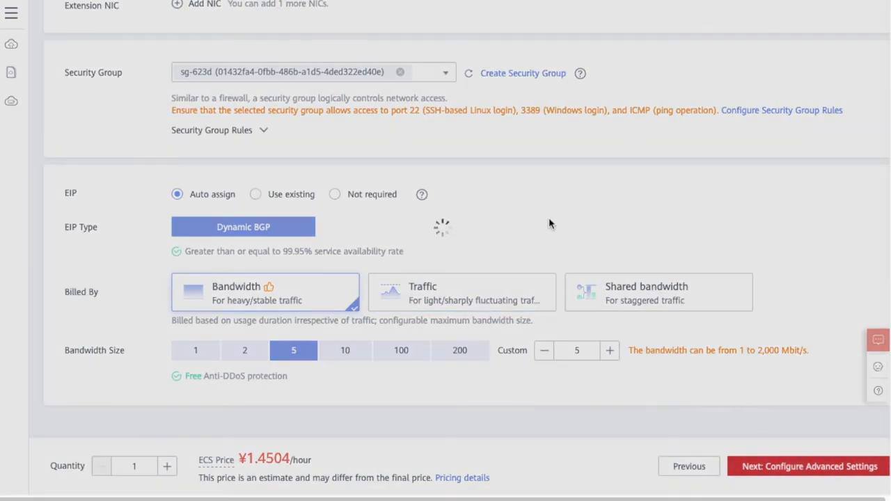
Step: Name the server qutscloud-ecs-c453, set its login mode to Inherit Password From Image, and continue to the confirmation page
scroll(467, 242, "up", 1)
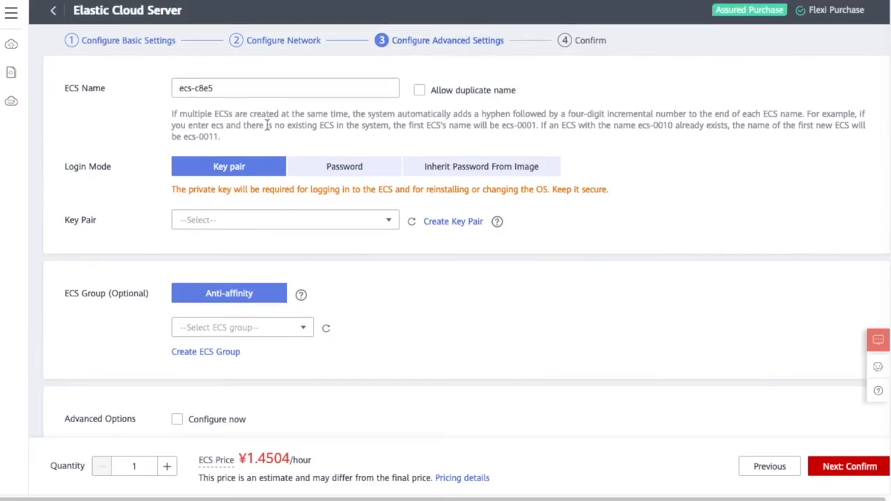
left_click(240, 90)
left_click_drag(240, 90, 138, 95)
type("qutscloud-")
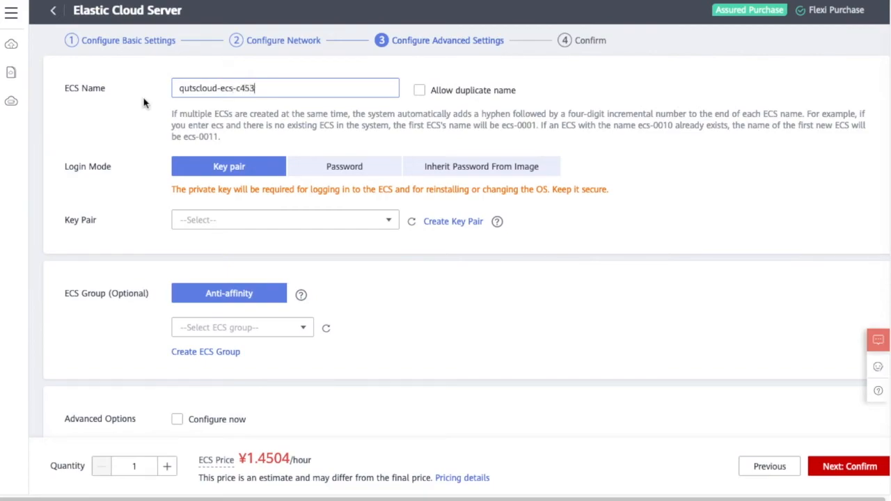
left_click(451, 178)
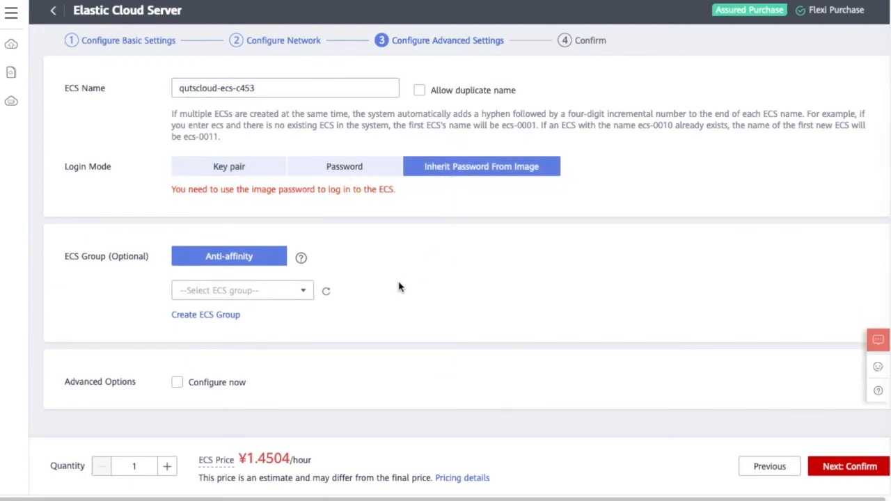
scroll(352, 352, "down", 1)
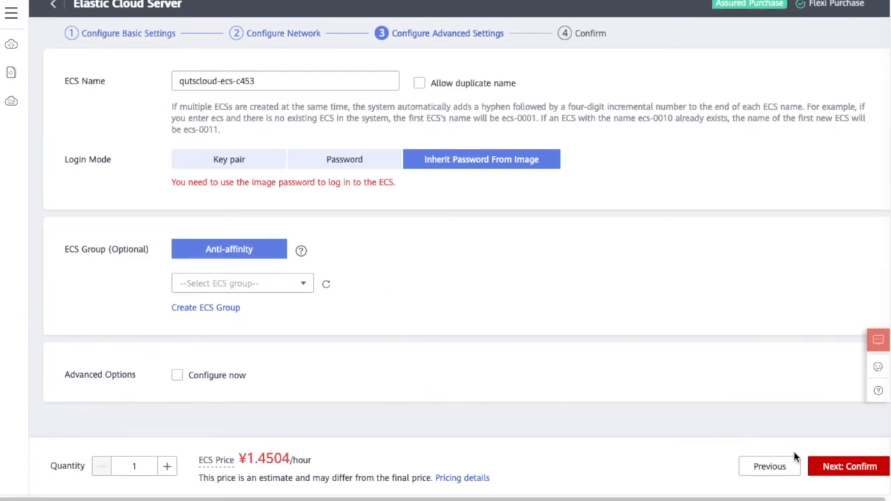
left_click(849, 467)
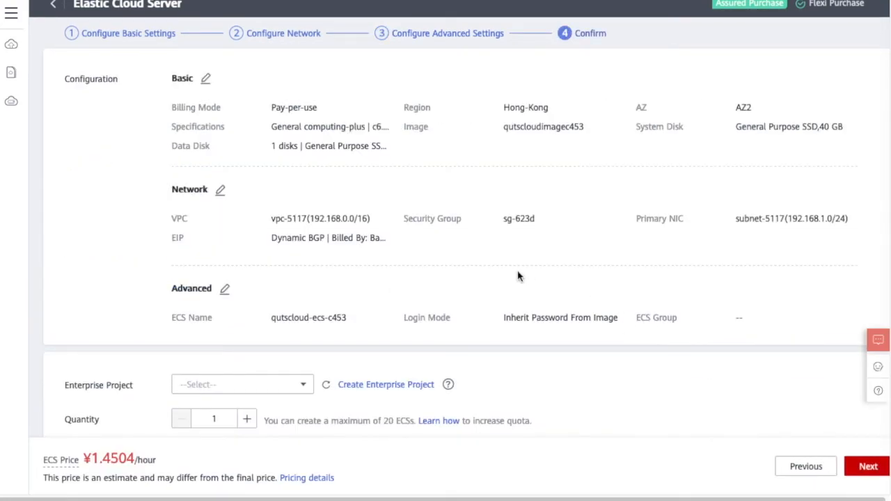
Step: Assign the server to the default enterprise project, agree to the Image Disclaimer, and submit the purchase
left_click(296, 388)
left_click(268, 411)
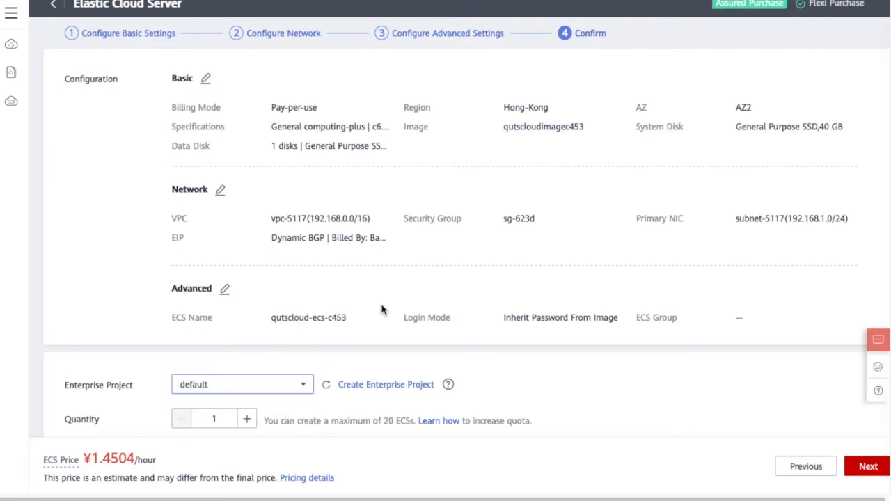
scroll(382, 310, "down", 1)
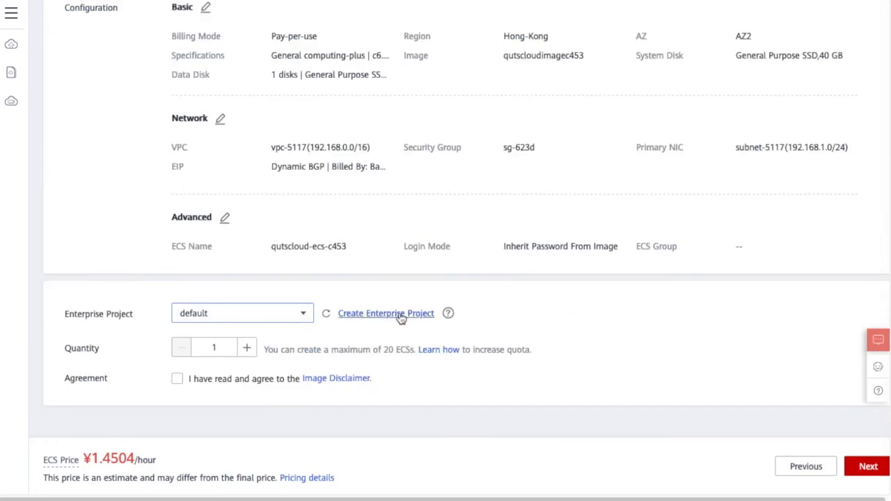
left_click(177, 382)
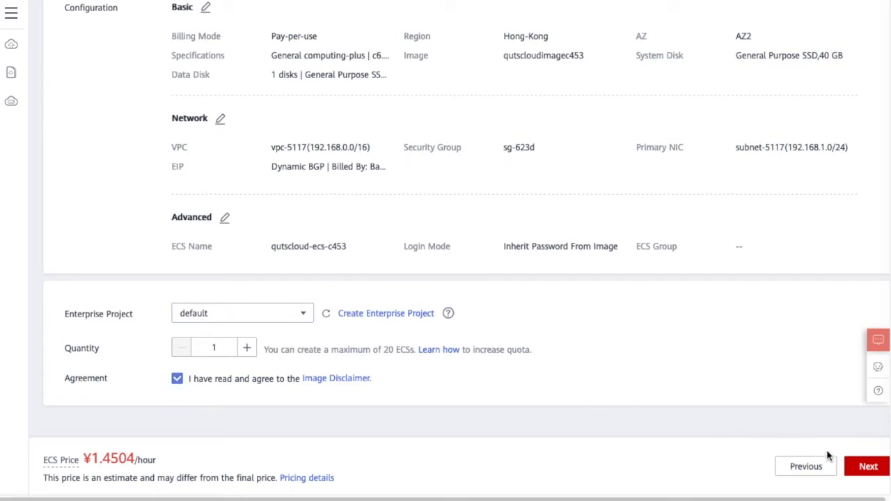
left_click(870, 472)
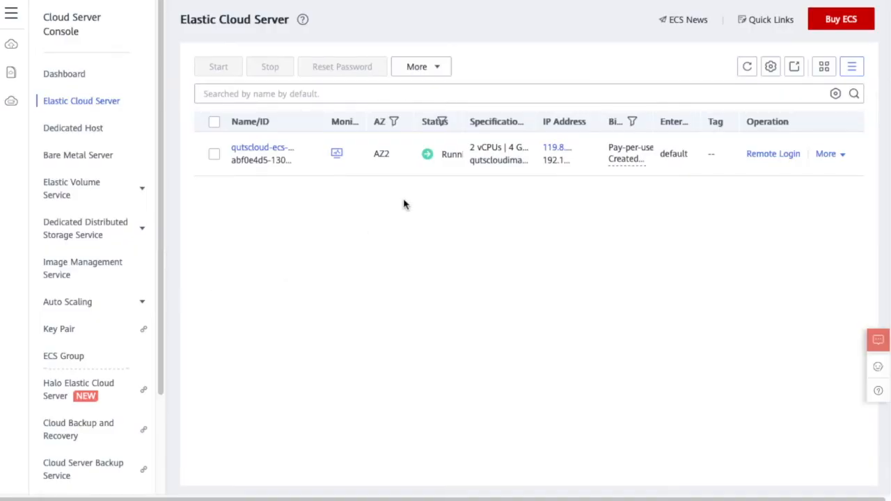
Step: Copy the EIP address of the new server from the Elastic Cloud Server list
mouse_move(555, 152)
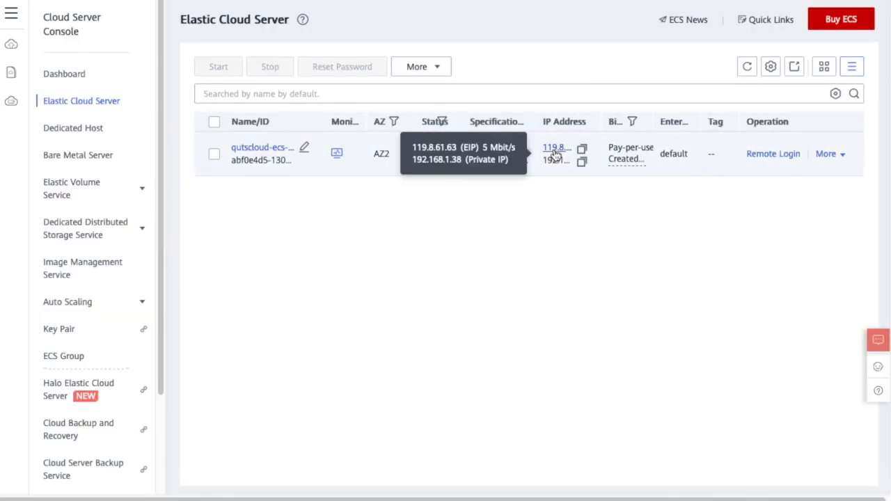
left_click(582, 149)
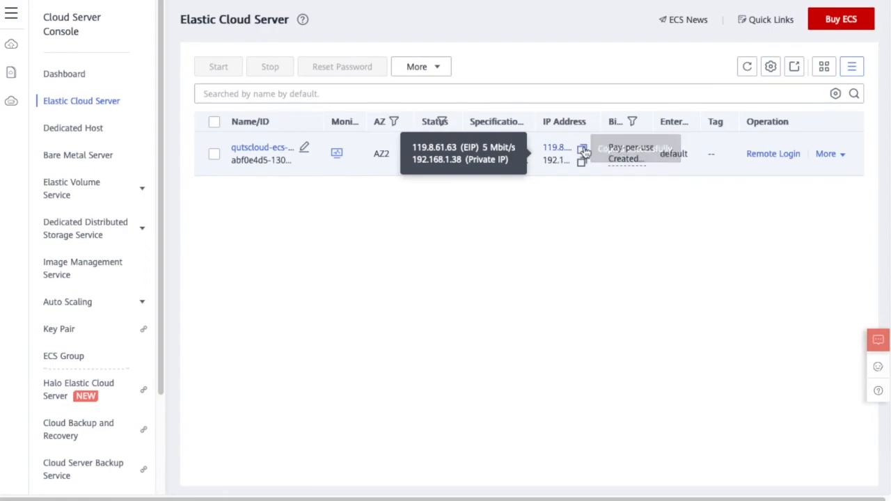